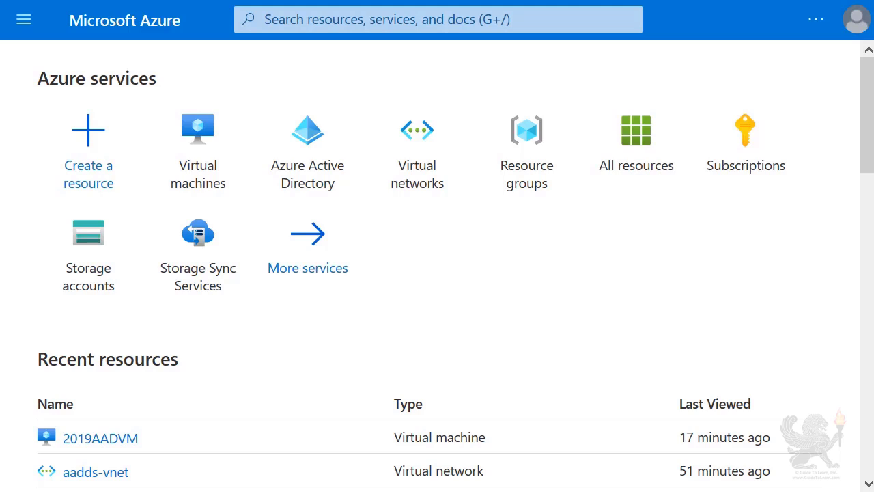
- Open the Virtual machines list from Home and start creating a new VM
{"action": "left_click", "coordinate": [201, 141]}
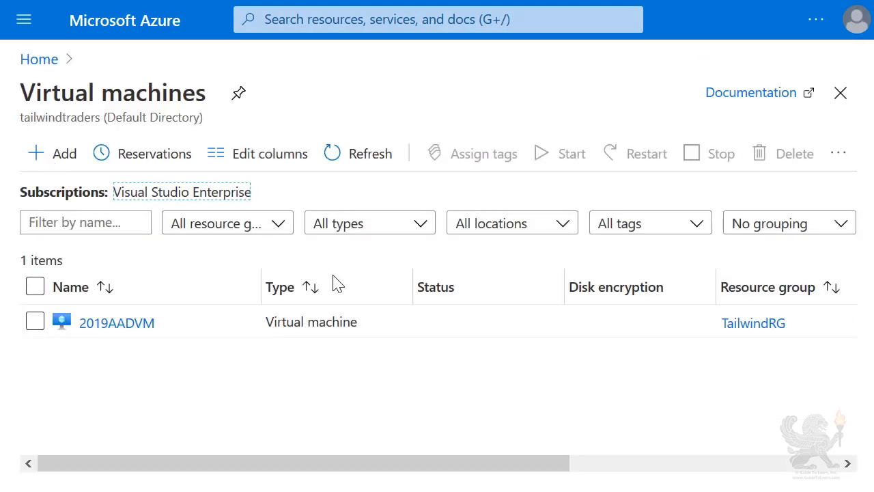
{"action": "left_click", "coordinate": [65, 167]}
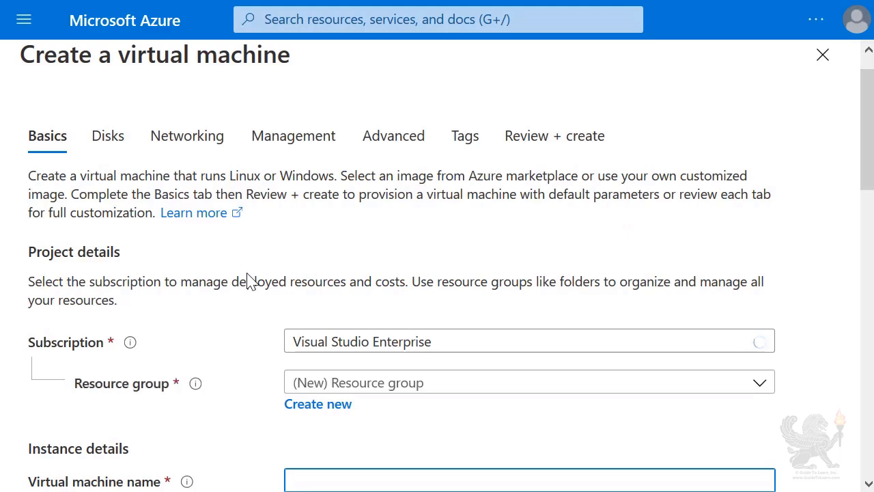
- Set the resource group to TailwindRG and the virtual machine name to TWT2019VM
{"action": "left_click", "coordinate": [756, 385]}
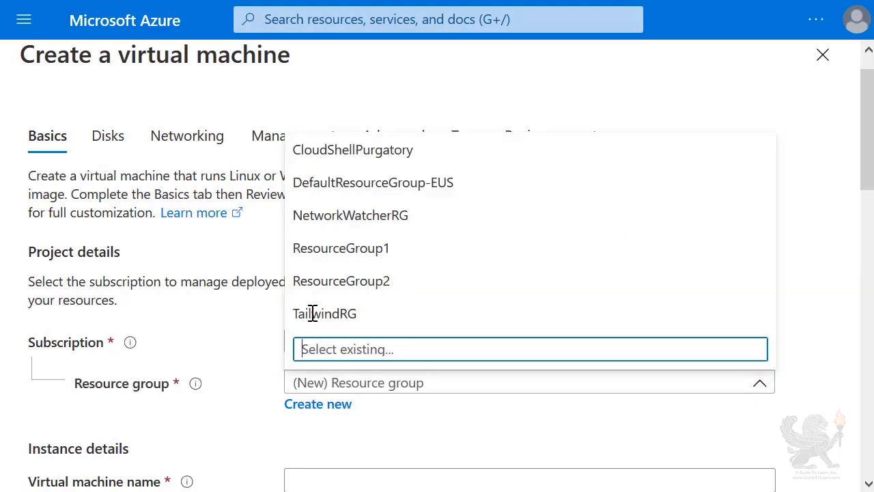
{"action": "left_click", "coordinate": [324, 313]}
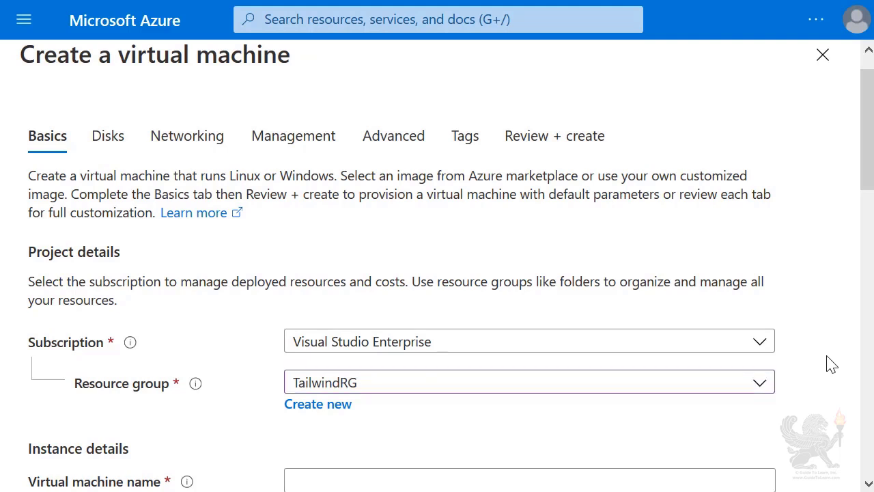
{"action": "scroll", "coordinate": [831, 363], "scroll_direction": "down", "scroll_amount": 2}
{"action": "left_click", "coordinate": [607, 370]}
{"action": "type", "text": "T"}
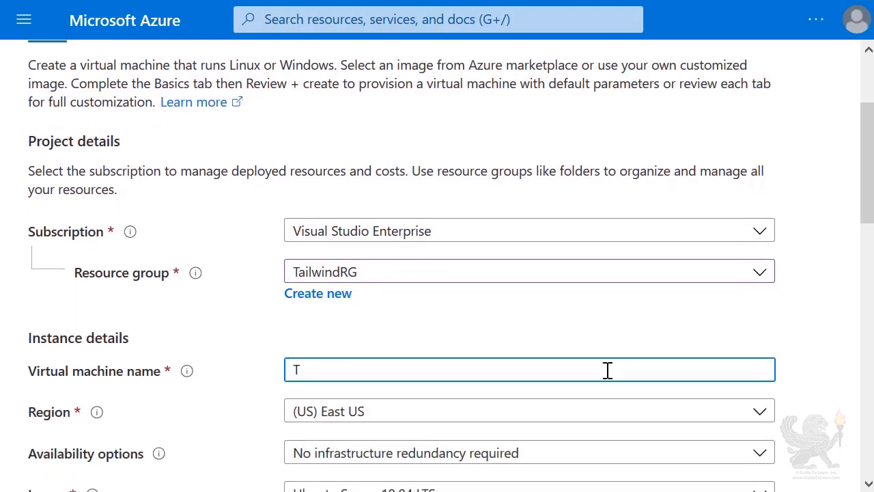
{"action": "type", "text": "WT2019VM"}
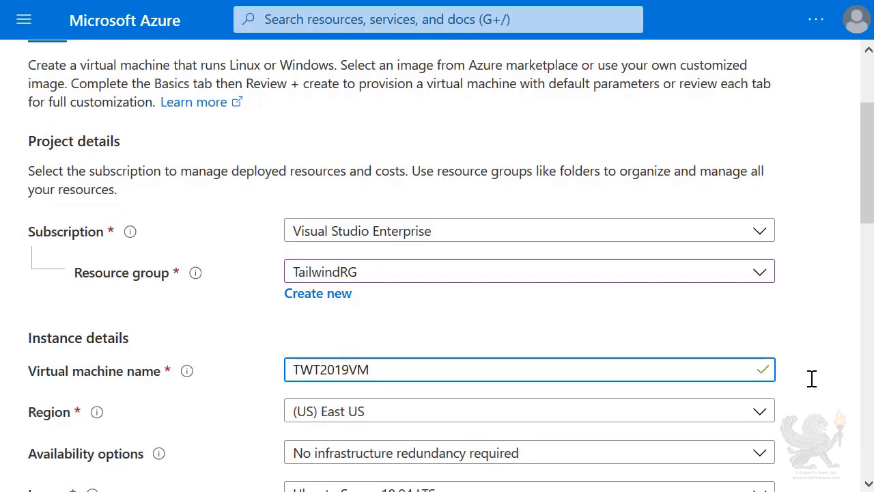
{"action": "scroll", "coordinate": [759, 387], "scroll_direction": "down", "scroll_amount": 2}
{"action": "left_click", "coordinate": [759, 388]}
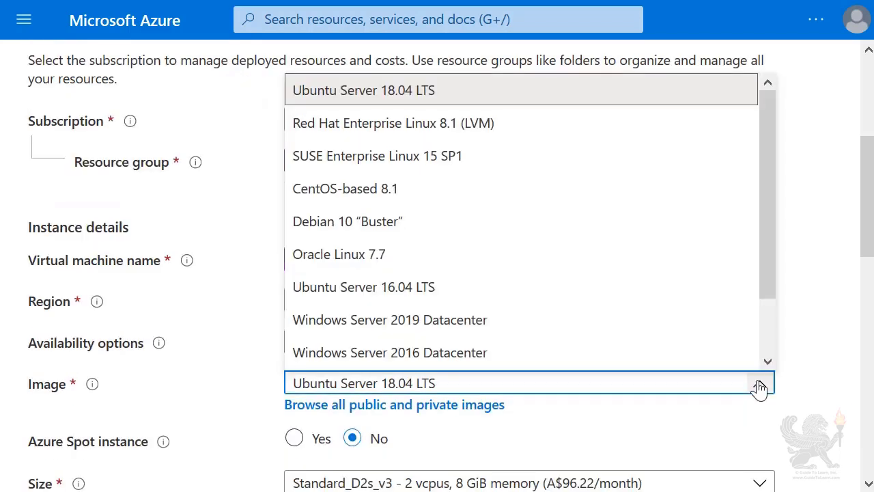
- Select Windows Server 2019 Datacenter as the VM image
{"action": "left_click", "coordinate": [483, 321]}
{"action": "scroll", "coordinate": [850, 227], "scroll_direction": "down", "scroll_amount": 2}
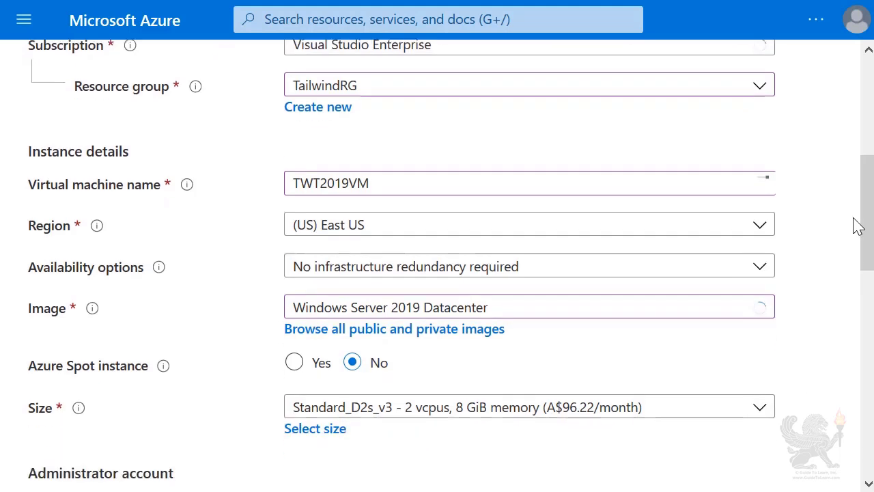
{"action": "scroll", "coordinate": [810, 251], "scroll_direction": "down", "scroll_amount": 2}
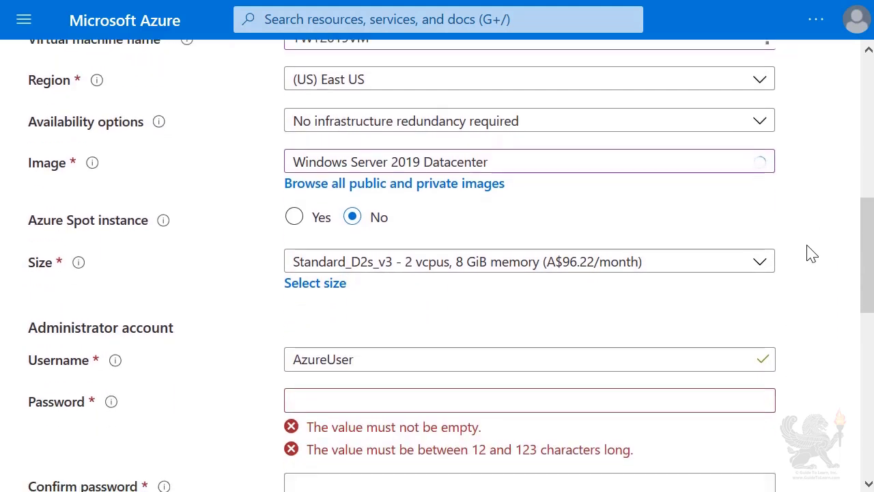
- Set the administrator username to 'prime' and enter and confirm the password
{"action": "left_click", "coordinate": [486, 361]}
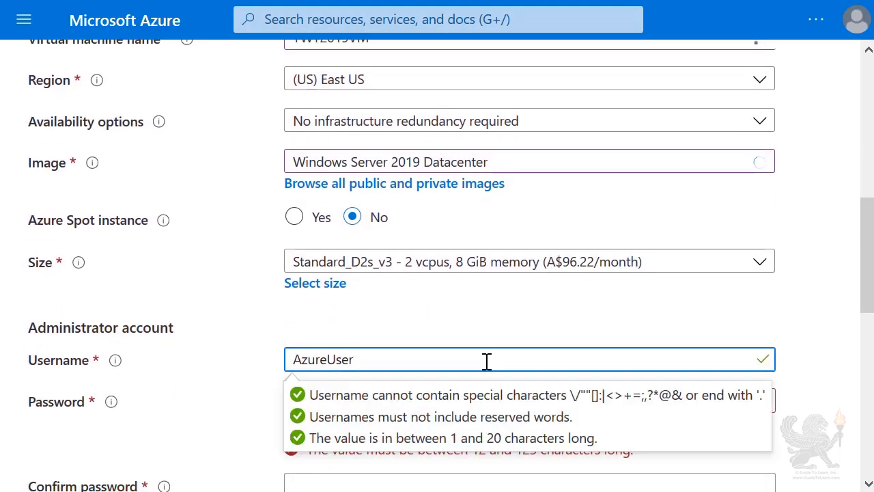
{"action": "key", "text": "ctrl+a"}
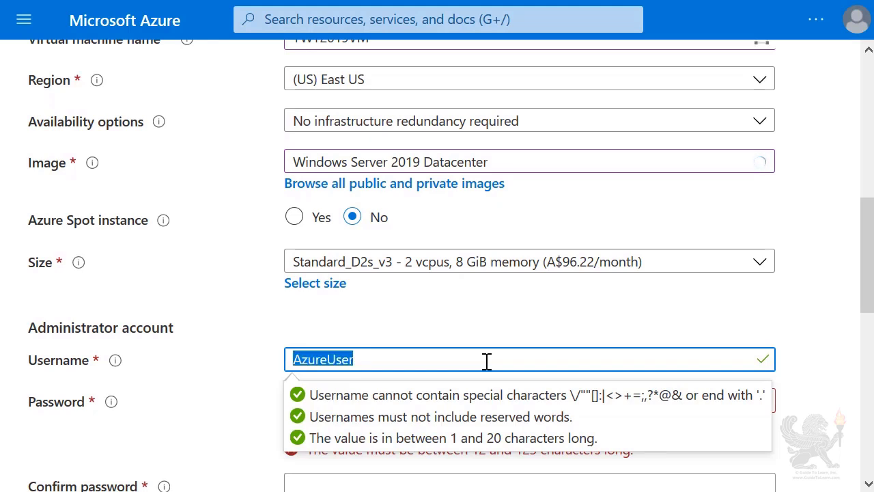
{"action": "type", "text": "prime"}
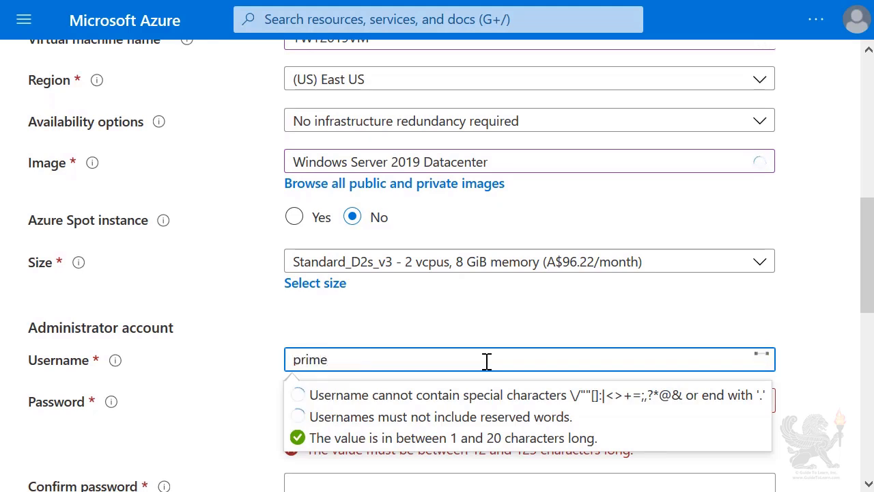
{"action": "key", "text": "Tab"}
{"action": "key", "text": "ctrl+v"}
{"action": "key", "text": "Tab"}
{"action": "key", "text": "ctrl+v"}
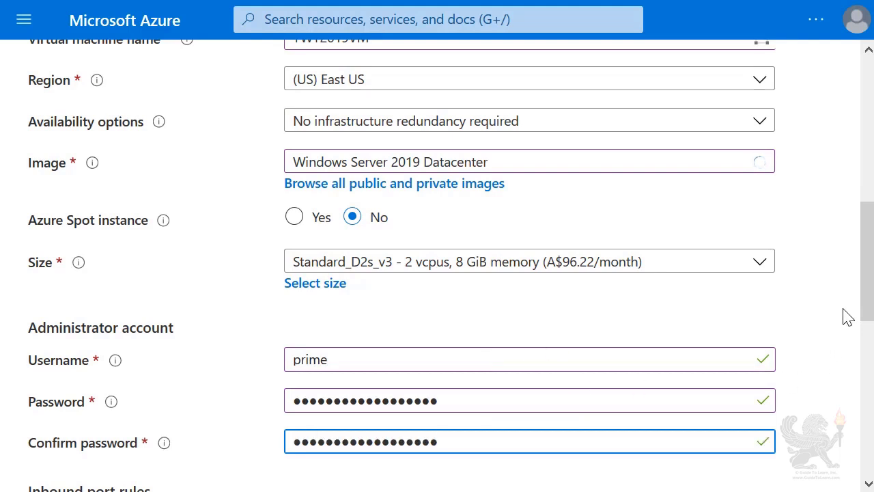
- Set Public inbound ports to None
{"action": "scroll", "coordinate": [860, 312], "scroll_direction": "down", "scroll_amount": 2}
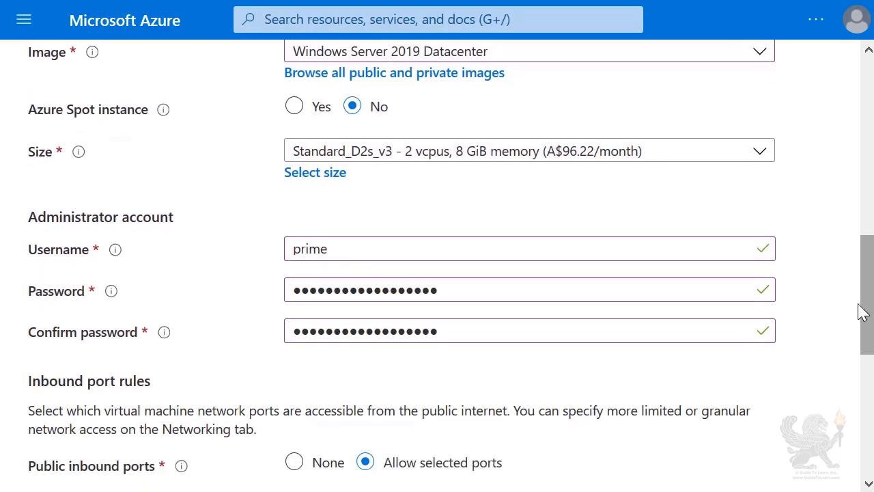
{"action": "scroll", "coordinate": [808, 368], "scroll_direction": "down", "scroll_amount": 1}
{"action": "scroll", "coordinate": [808, 368], "scroll_direction": "down", "scroll_amount": 2}
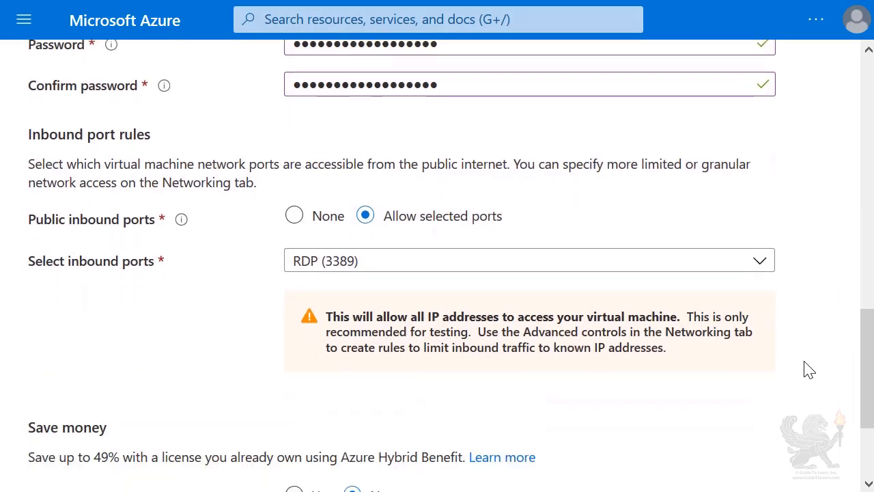
{"action": "scroll", "coordinate": [807, 369], "scroll_direction": "down", "scroll_amount": 3}
{"action": "left_click", "coordinate": [294, 62]}
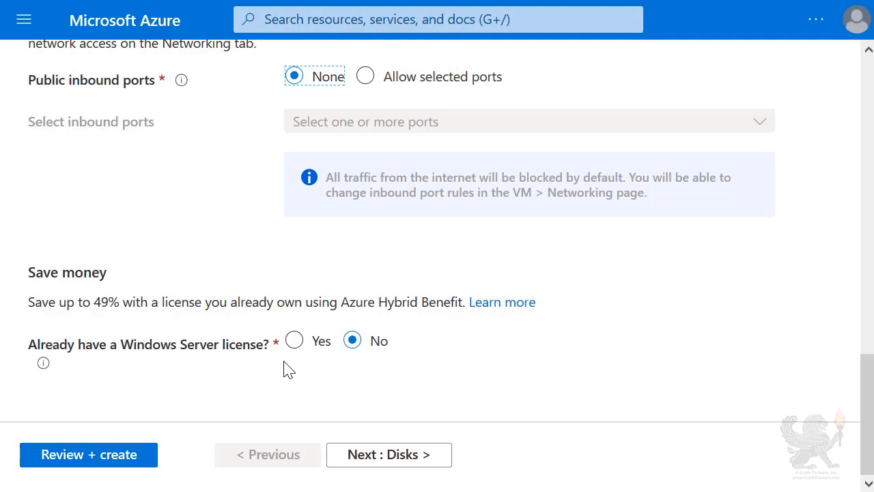
- Skip past Disks to the Networking tab and start a new virtual network
{"action": "left_click", "coordinate": [376, 465]}
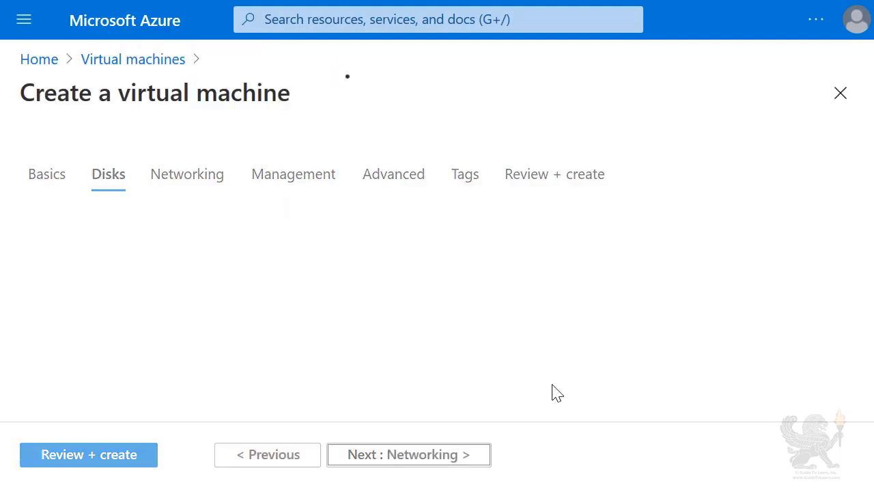
{"action": "scroll", "coordinate": [862, 341], "scroll_direction": "down", "scroll_amount": 5}
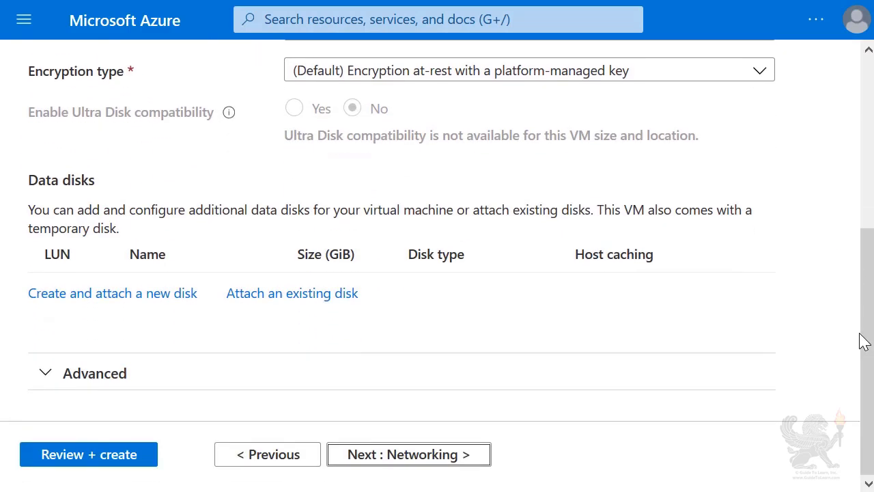
{"action": "left_click", "coordinate": [410, 454]}
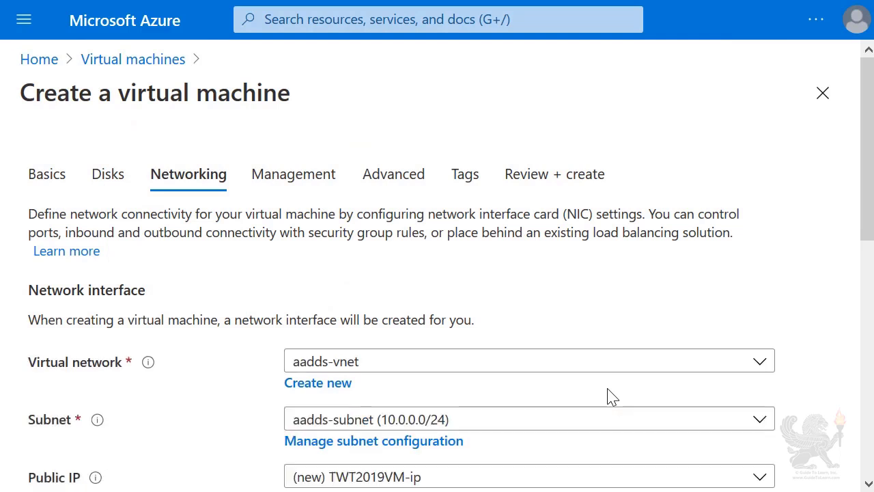
{"action": "left_click", "coordinate": [335, 395]}
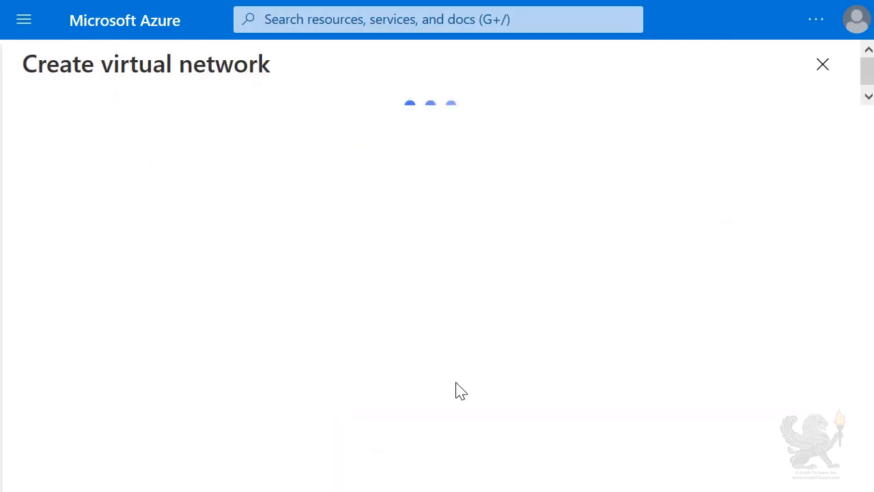
- Name the virtual network ttvnet with address space 10.2.0.0/16
{"action": "left_click", "coordinate": [153, 208]}
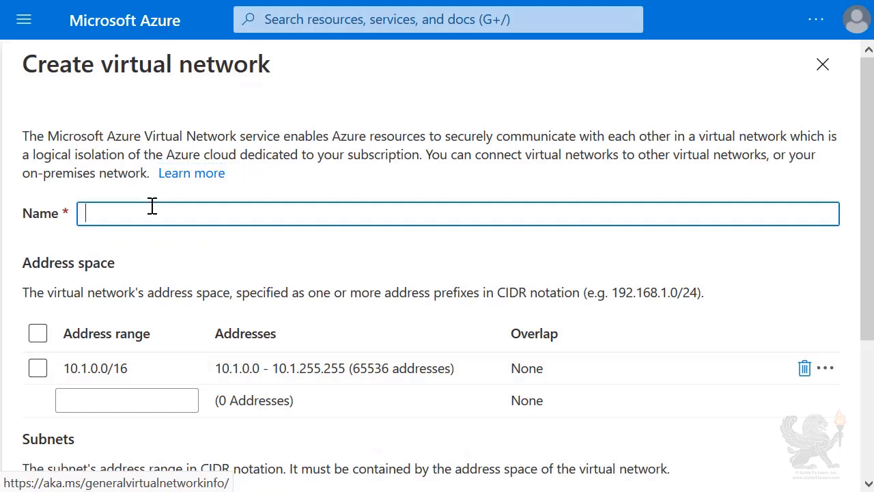
{"action": "type", "text": "ttvnet"}
{"action": "left_click", "coordinate": [97, 372]}
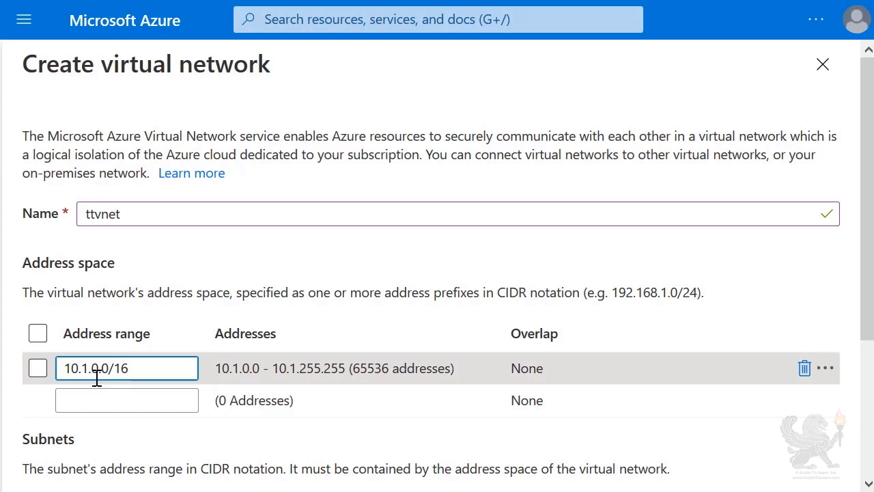
{"action": "key", "text": "shift+Left"}
{"action": "type", "text": "2"}
{"action": "scroll", "coordinate": [89, 427], "scroll_direction": "down", "scroll_amount": 2}
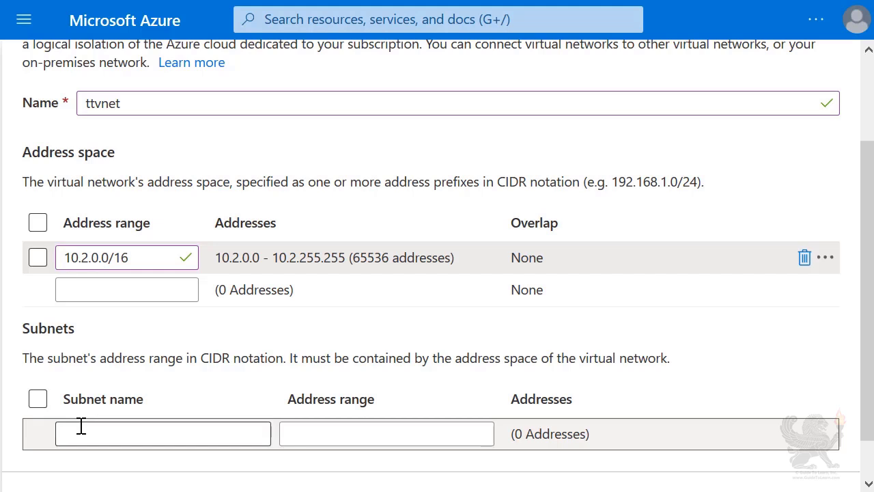
- Add subnet alpha at 10.2.0.0/24 and confirm the new network
{"action": "left_click", "coordinate": [81, 426]}
{"action": "type", "text": "alpha"}
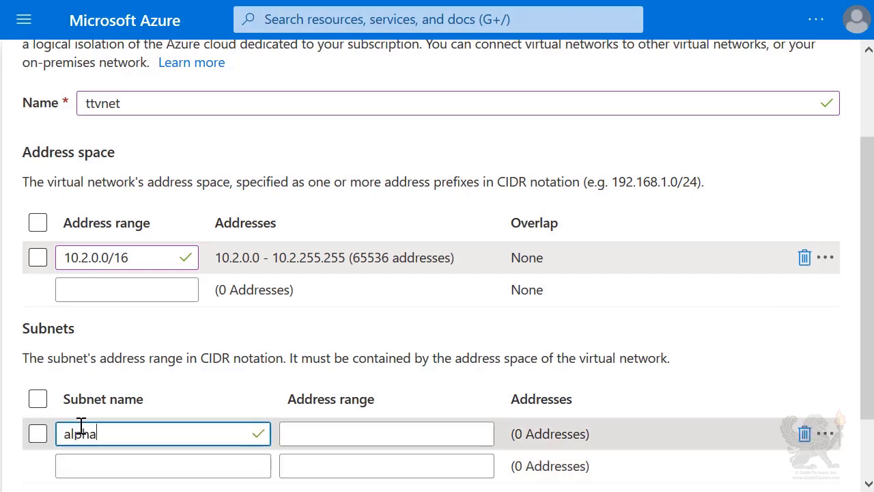
{"action": "key", "text": "Tab"}
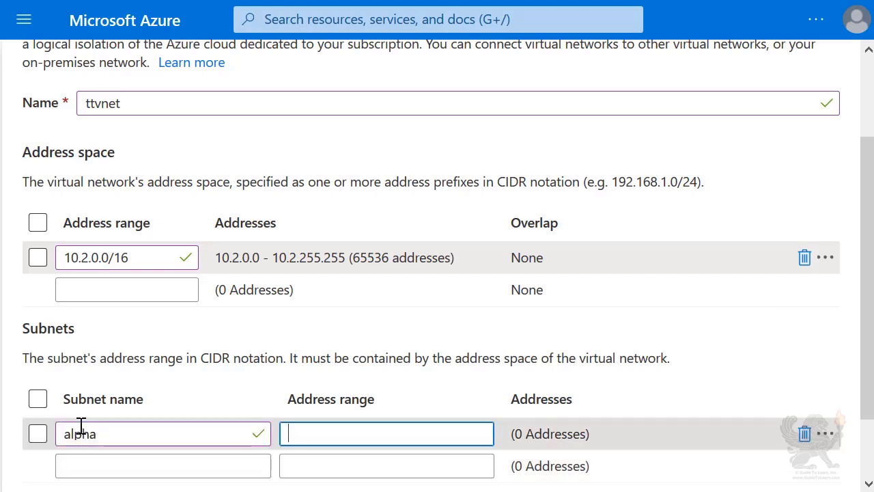
{"action": "type", "text": "10.2.0.0/24"}
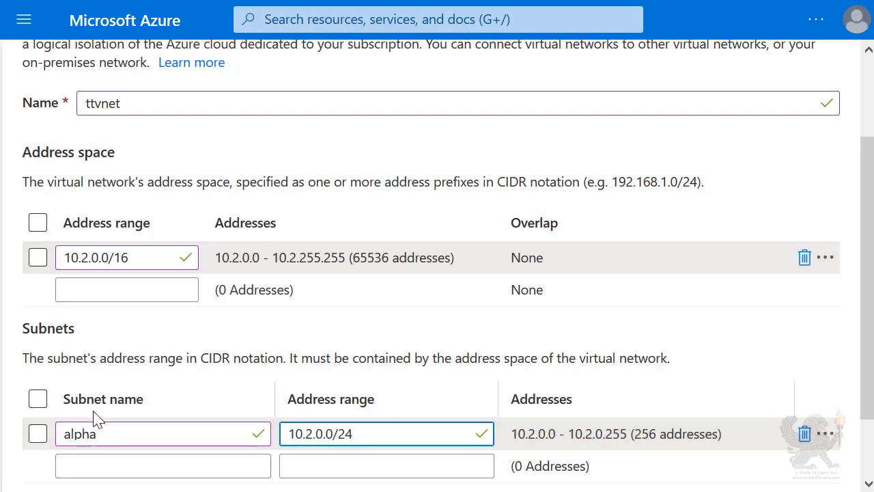
{"action": "scroll", "coordinate": [248, 356], "scroll_direction": "down", "scroll_amount": 1}
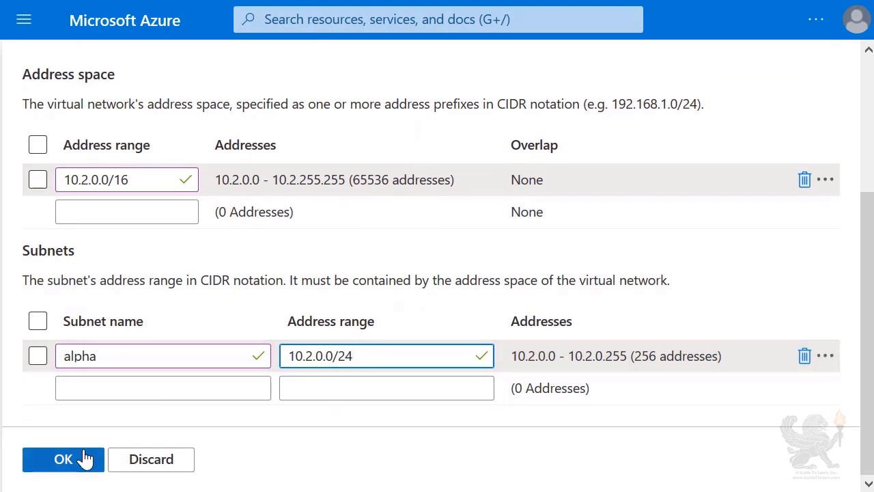
{"action": "left_click", "coordinate": [79, 459]}
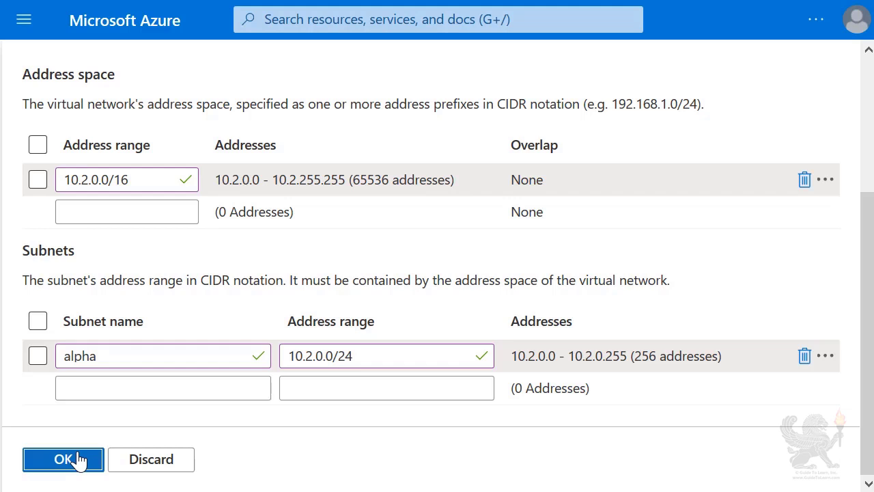
{"action": "left_click", "coordinate": [78, 459]}
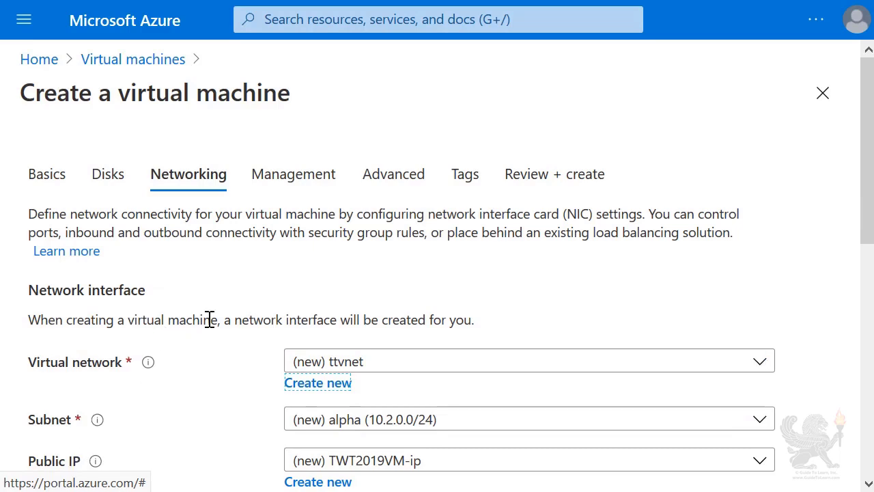
- Keep default networking, no NIC security group or load balancer, and advance to Management
{"action": "scroll", "coordinate": [225, 292], "scroll_direction": "down", "scroll_amount": 2}
{"action": "scroll", "coordinate": [228, 292], "scroll_direction": "down", "scroll_amount": 2}
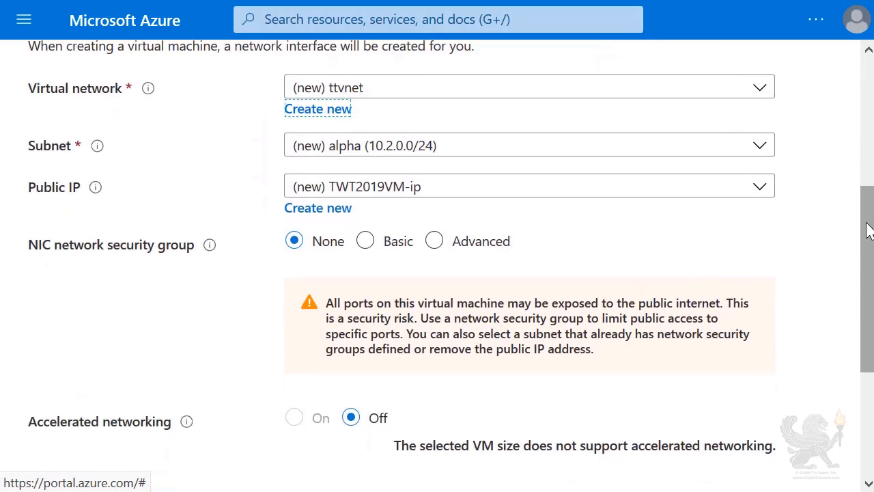
{"action": "scroll", "coordinate": [703, 273], "scroll_direction": "down", "scroll_amount": 1}
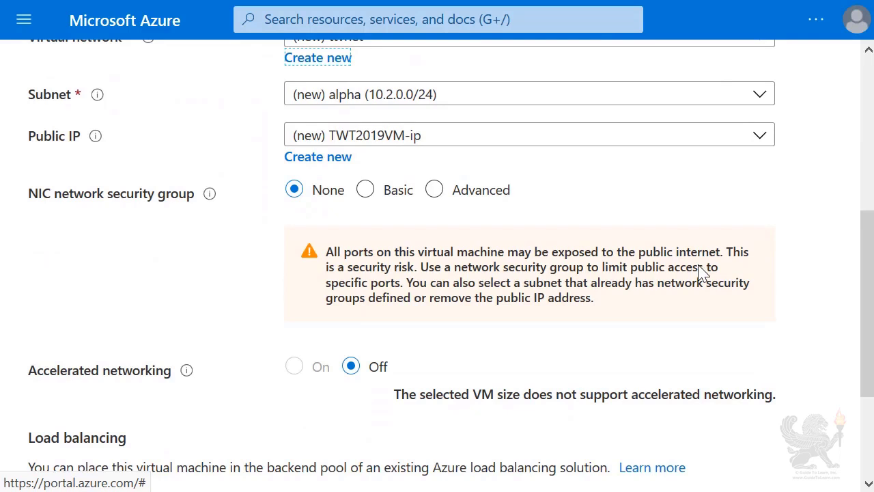
{"action": "scroll", "coordinate": [703, 272], "scroll_direction": "down", "scroll_amount": 3}
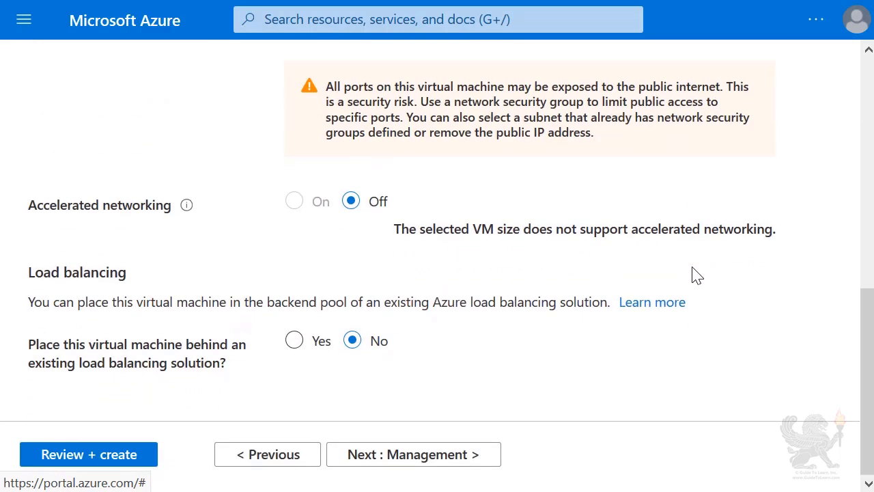
{"action": "left_click", "coordinate": [406, 458]}
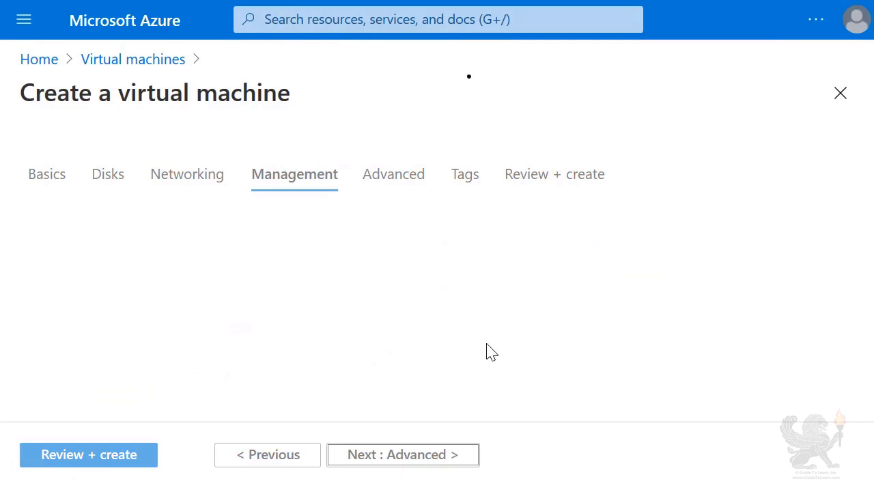
- Turn On the system-assigned managed identity and Login with AAD credentials
{"action": "scroll", "coordinate": [574, 330], "scroll_direction": "down", "scroll_amount": 3}
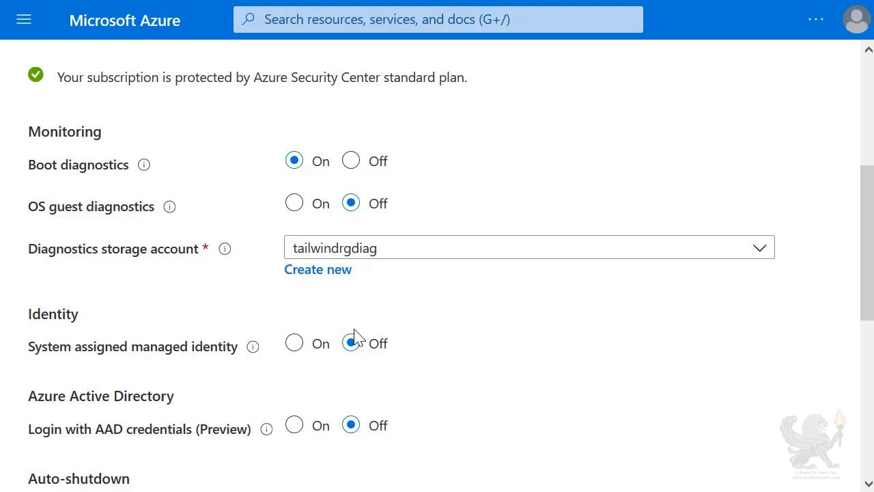
{"action": "left_click", "coordinate": [295, 344]}
{"action": "left_click", "coordinate": [295, 426]}
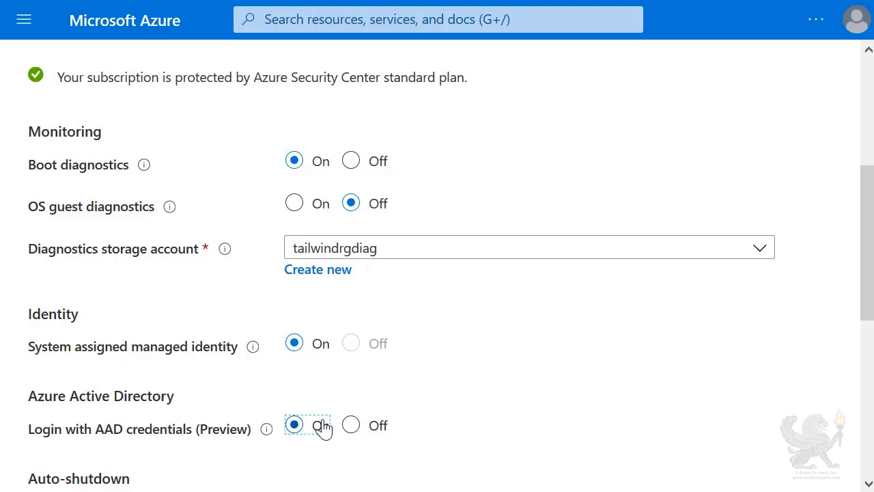
{"action": "scroll", "coordinate": [689, 318], "scroll_direction": "down", "scroll_amount": 3}
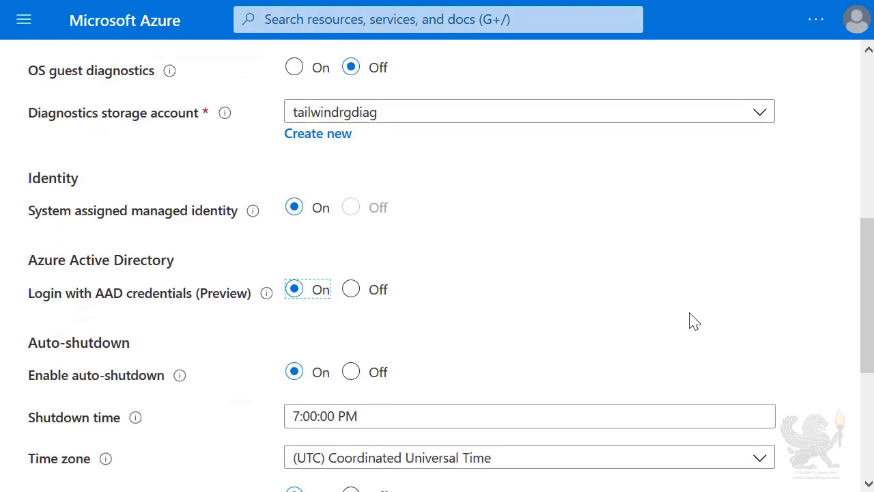
{"action": "scroll", "coordinate": [691, 321], "scroll_direction": "down", "scroll_amount": 2}
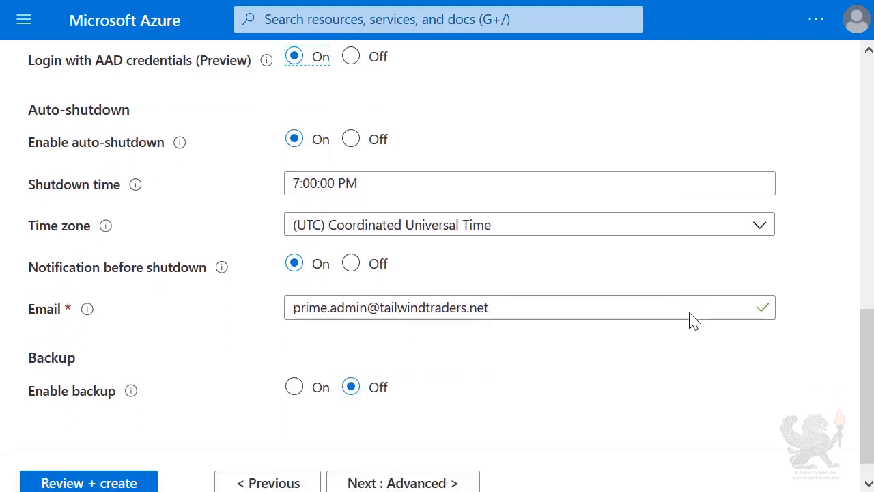
- Pass Advanced and Tags to Review + create, then submit creation of TWT2019VM
{"action": "left_click", "coordinate": [403, 482]}
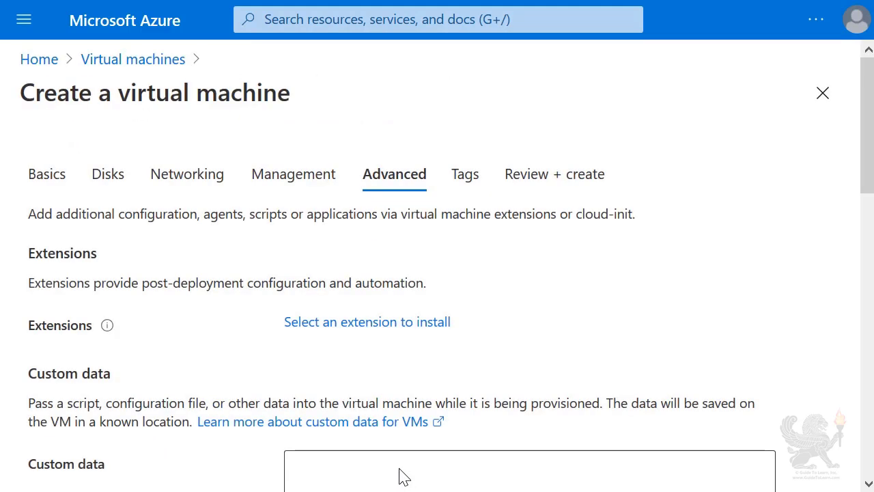
{"action": "scroll", "coordinate": [458, 367], "scroll_direction": "down", "scroll_amount": 6}
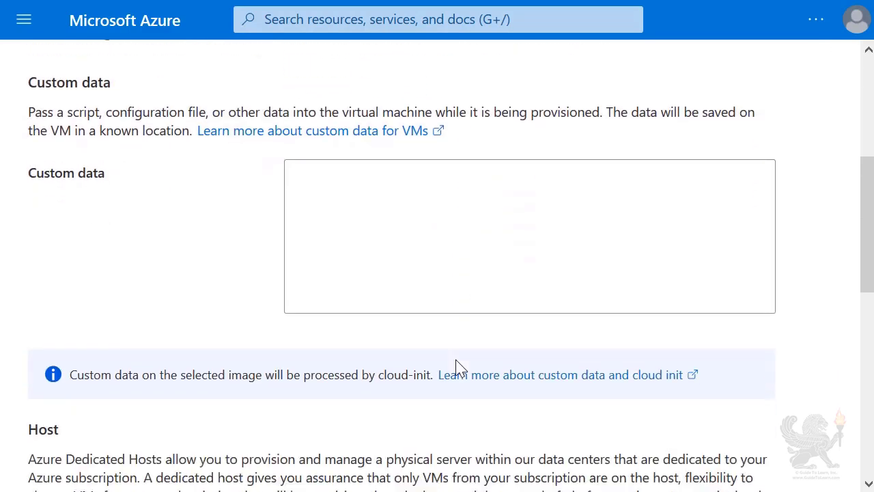
{"action": "scroll", "coordinate": [458, 367], "scroll_direction": "down", "scroll_amount": 5}
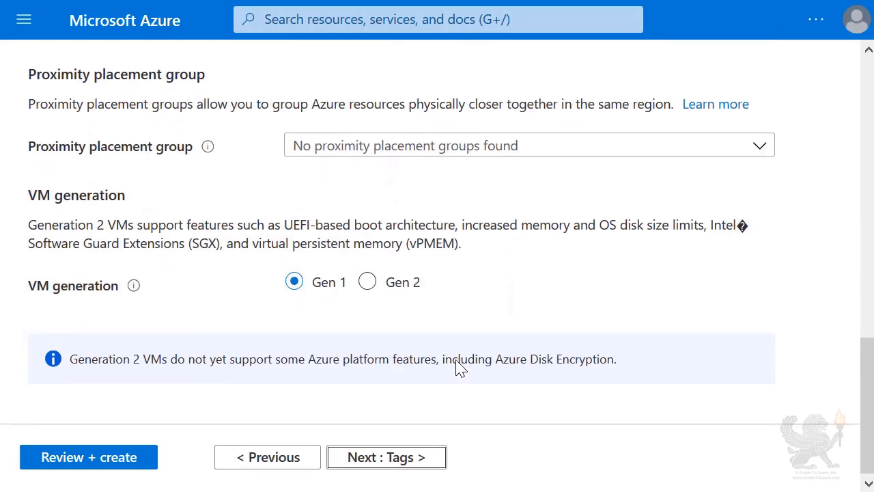
{"action": "left_click", "coordinate": [395, 462]}
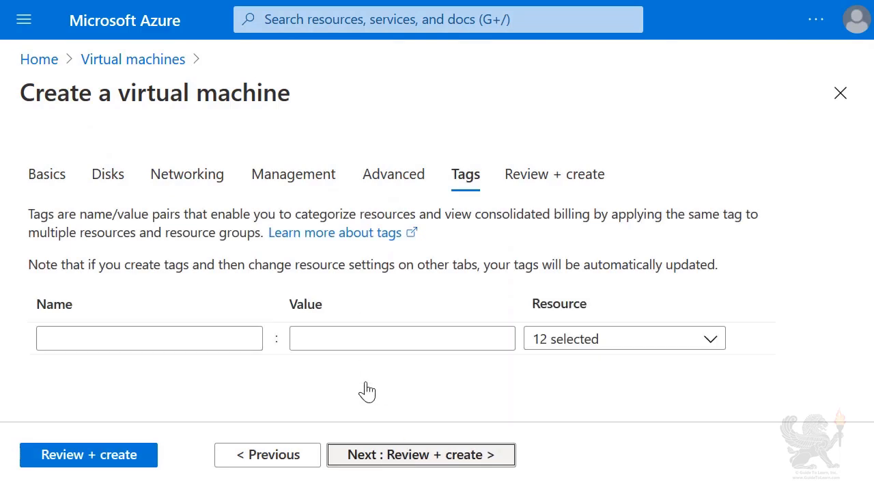
{"action": "left_click", "coordinate": [404, 470]}
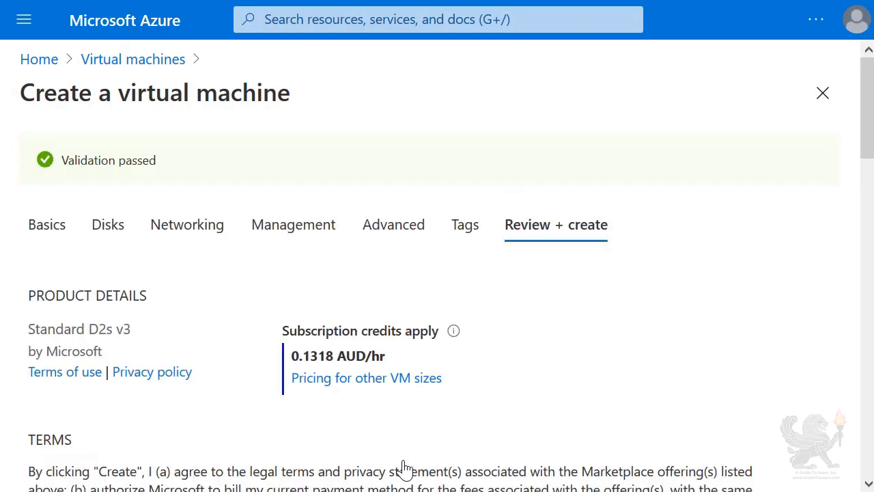
{"action": "scroll", "coordinate": [517, 273], "scroll_direction": "down", "scroll_amount": 7}
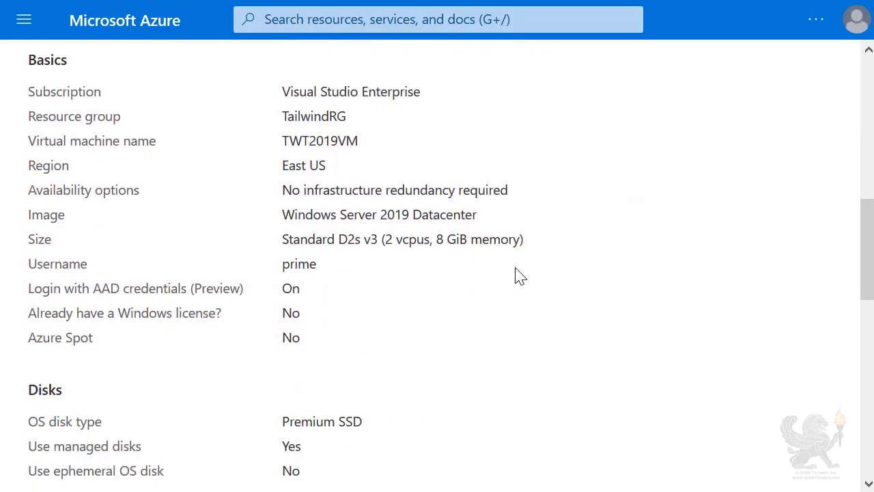
{"action": "scroll", "coordinate": [559, 256], "scroll_direction": "down", "scroll_amount": 10}
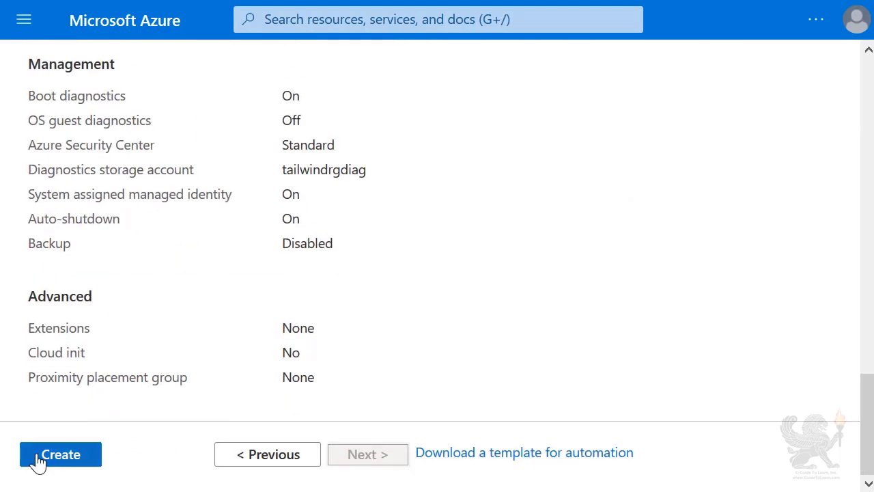
{"action": "left_click", "coordinate": [38, 462]}
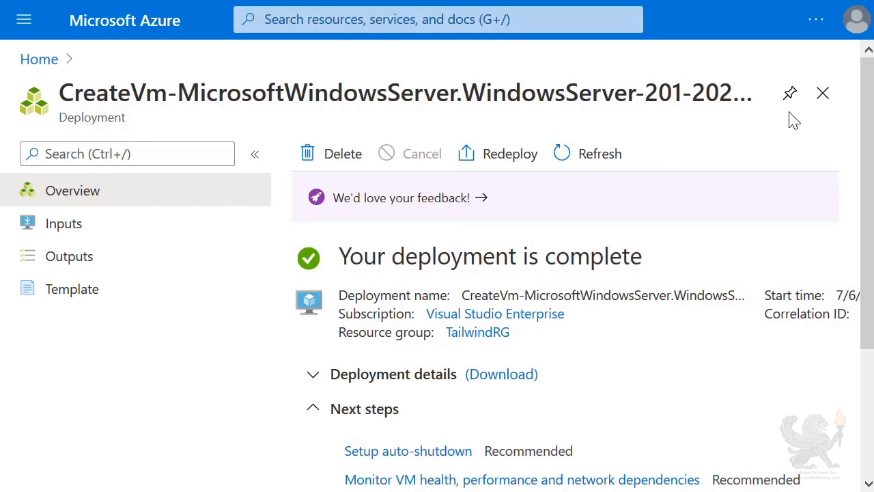
- Close the completed deployment page and open the Virtual machines list
{"action": "left_click", "coordinate": [822, 93]}
{"action": "mouse_move", "coordinate": [201, 146]}
{"action": "left_click", "coordinate": [251, 240]}
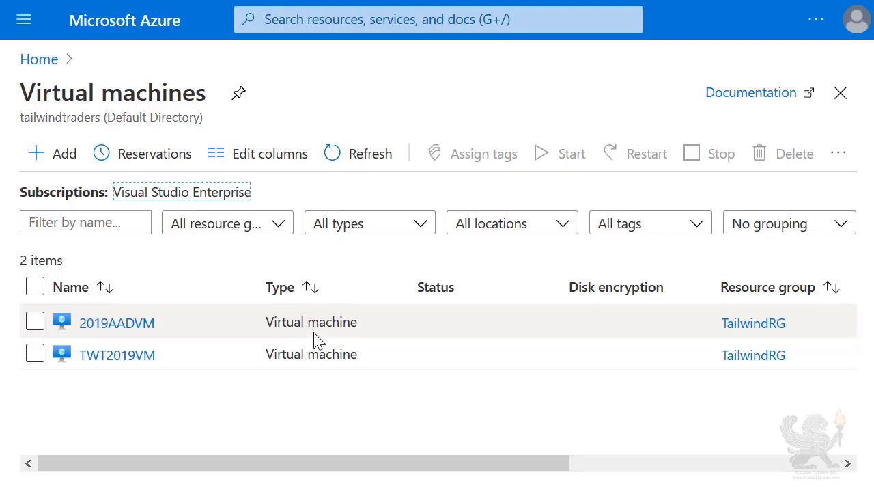
- Open TWT2019VM's Access control (IAM) and review its role assignments filtered to Owner
{"action": "left_click", "coordinate": [98, 356]}
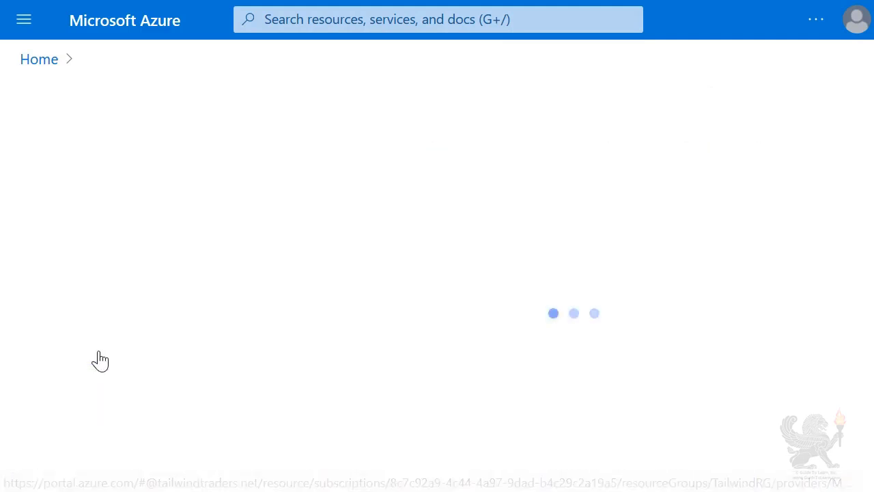
{"action": "left_click", "coordinate": [85, 263]}
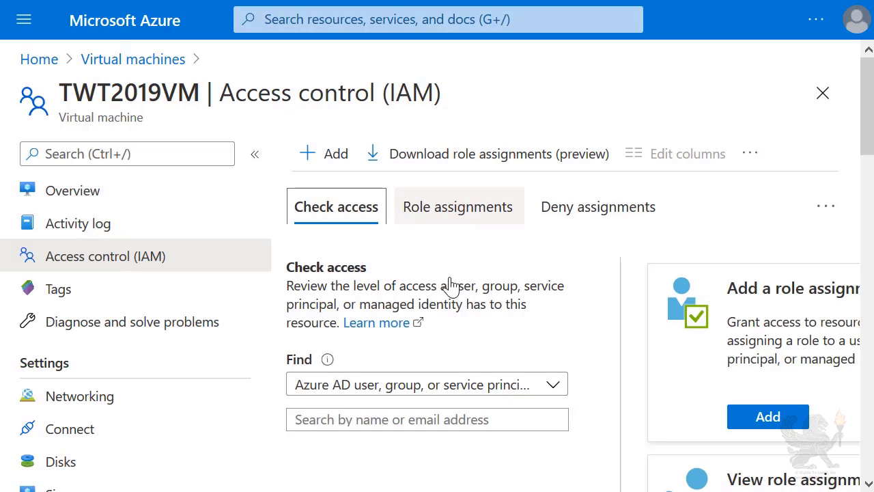
{"action": "left_click", "coordinate": [466, 217]}
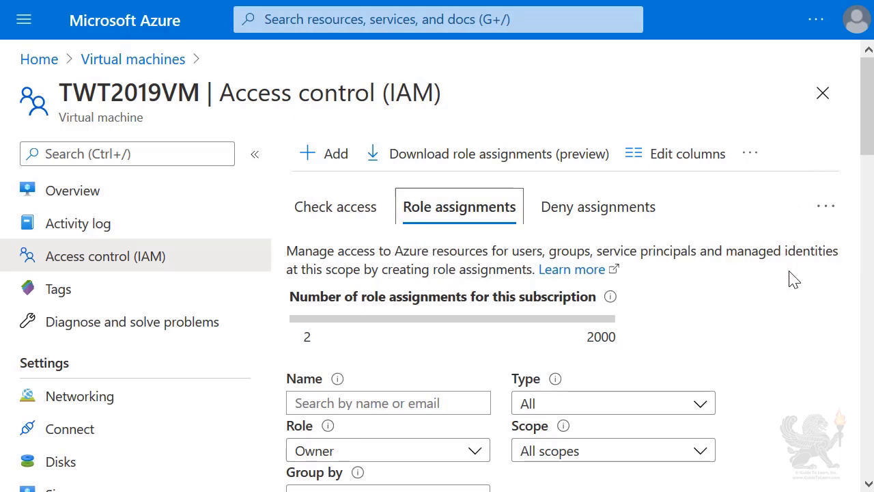
{"action": "scroll", "coordinate": [792, 279], "scroll_direction": "down", "scroll_amount": 5}
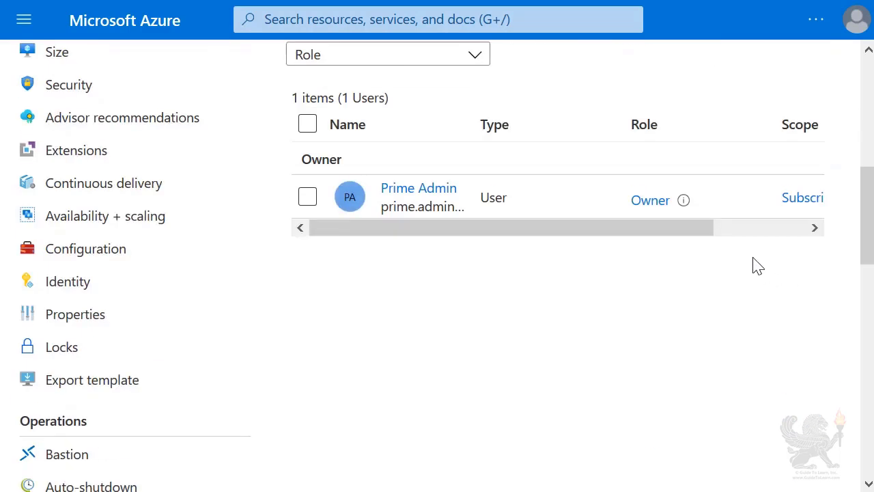
{"action": "left_click_drag", "start_coordinate": [640, 226], "coordinate": [573, 227]}
{"action": "scroll", "coordinate": [660, 221], "scroll_direction": "up", "scroll_amount": 3}
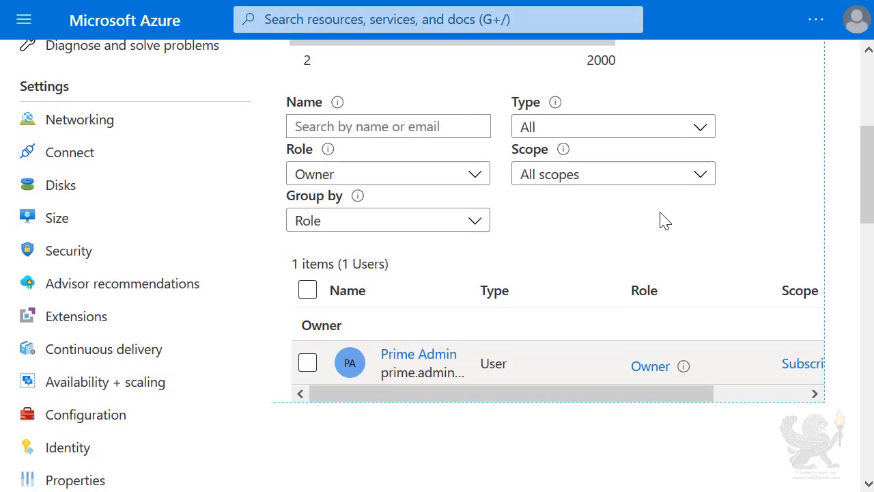
{"action": "scroll", "coordinate": [665, 220], "scroll_direction": "up", "scroll_amount": 5}
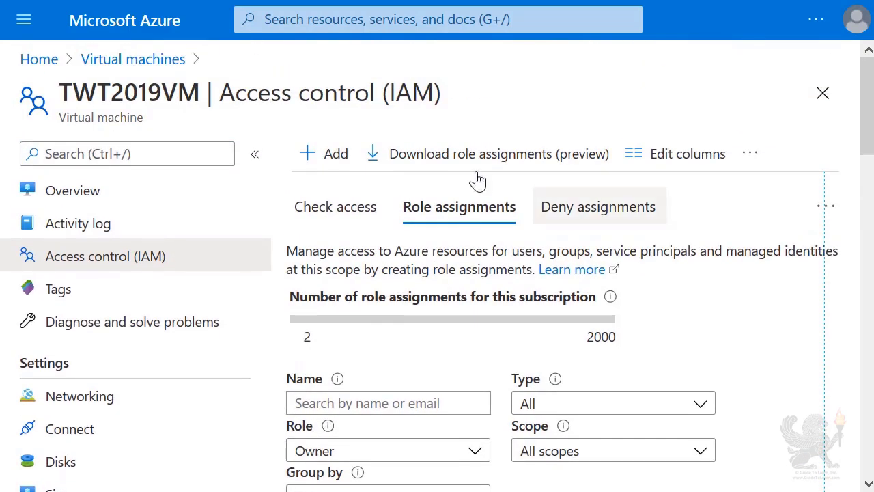
- Assign the Virtual Machine Administrator Login role on TWT2019VM to the admin user and save it
{"action": "left_click", "coordinate": [330, 156]}
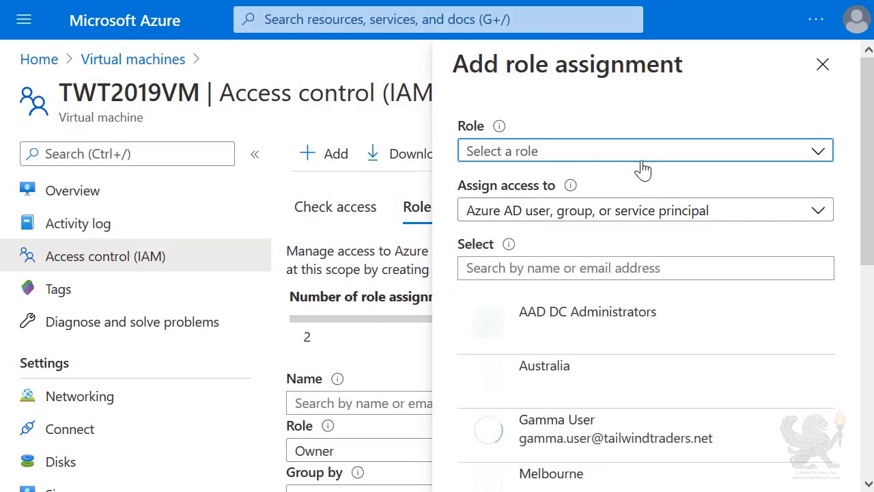
{"action": "left_click", "coordinate": [814, 156]}
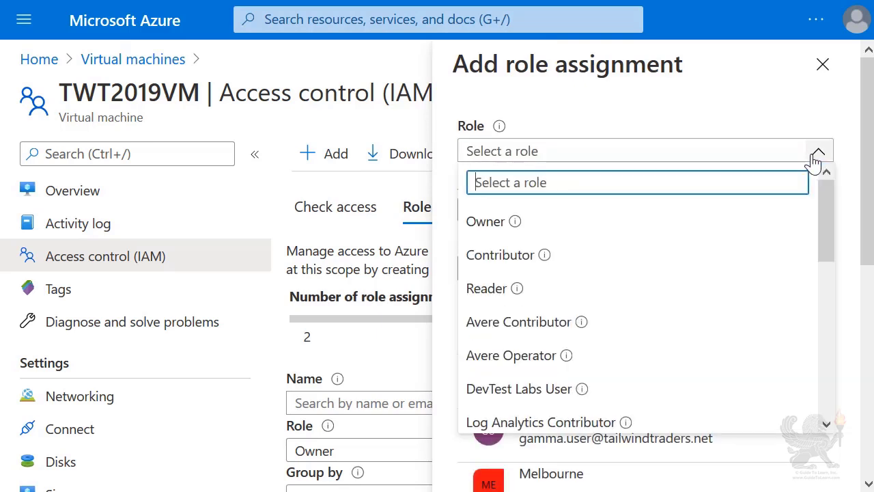
{"action": "scroll", "coordinate": [725, 224], "scroll_direction": "down", "scroll_amount": 5}
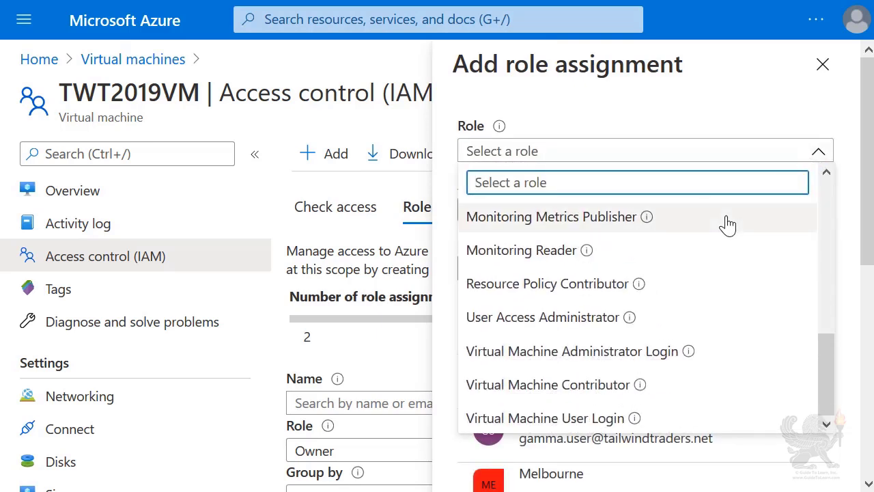
{"action": "left_click", "coordinate": [607, 352]}
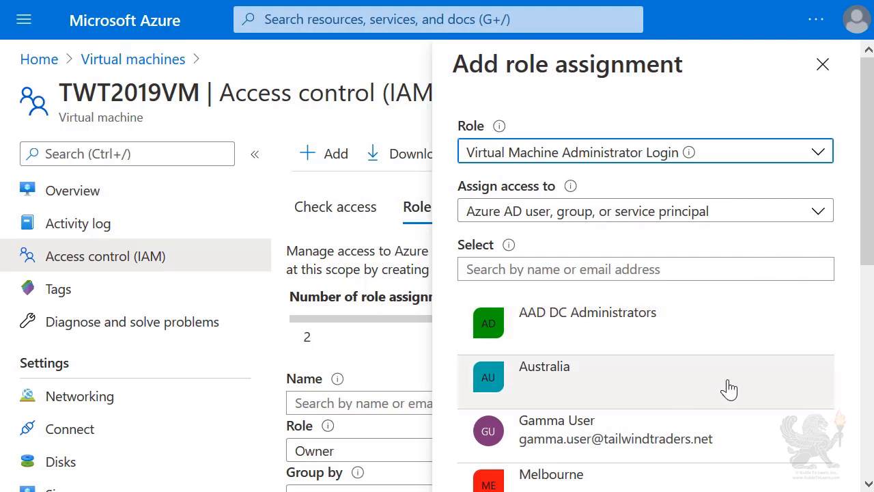
{"action": "scroll", "coordinate": [729, 389], "scroll_direction": "down", "scroll_amount": 2}
{"action": "scroll", "coordinate": [730, 389], "scroll_direction": "down", "scroll_amount": 2}
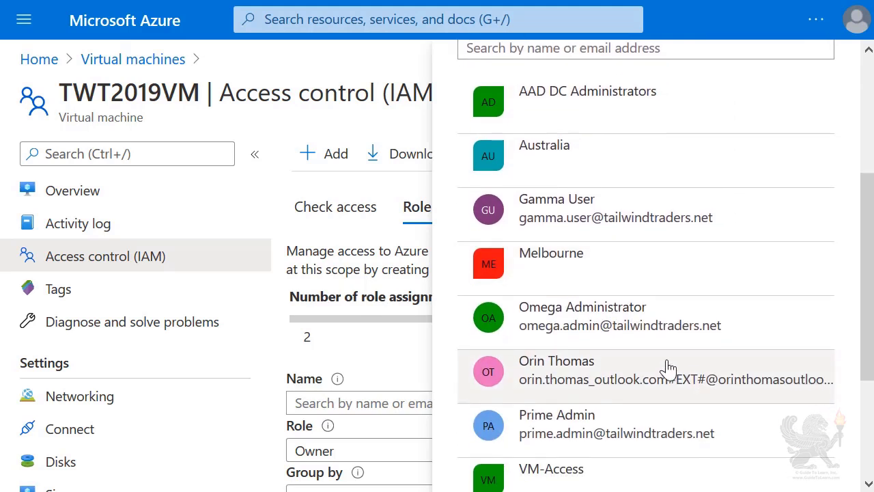
{"action": "left_click", "coordinate": [605, 328]}
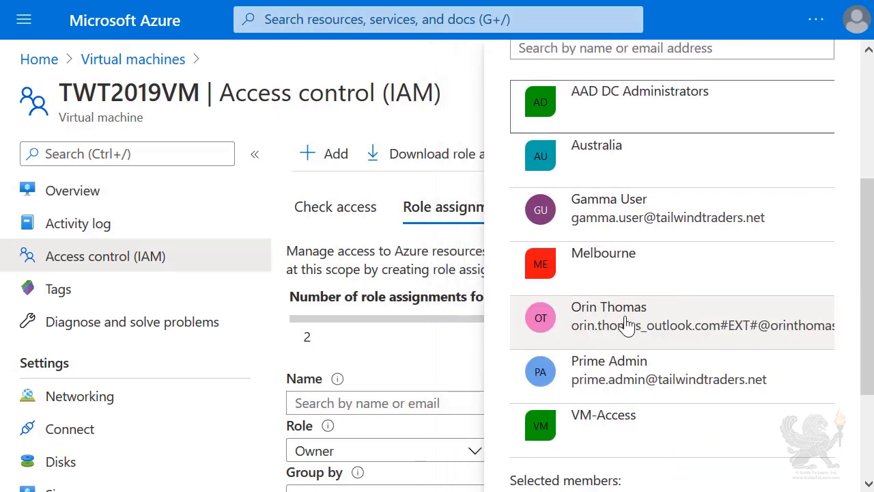
{"action": "left_click_drag", "start_coordinate": [864, 232], "coordinate": [860, 326]}
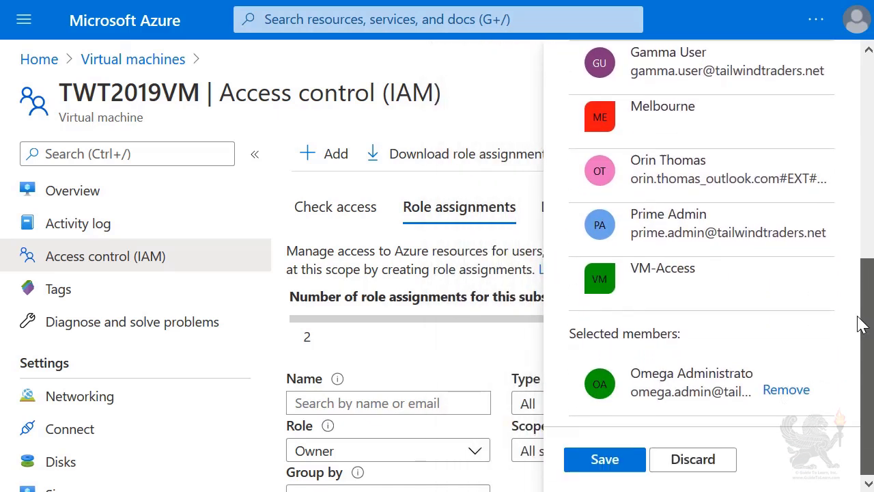
{"action": "left_click", "coordinate": [589, 461]}
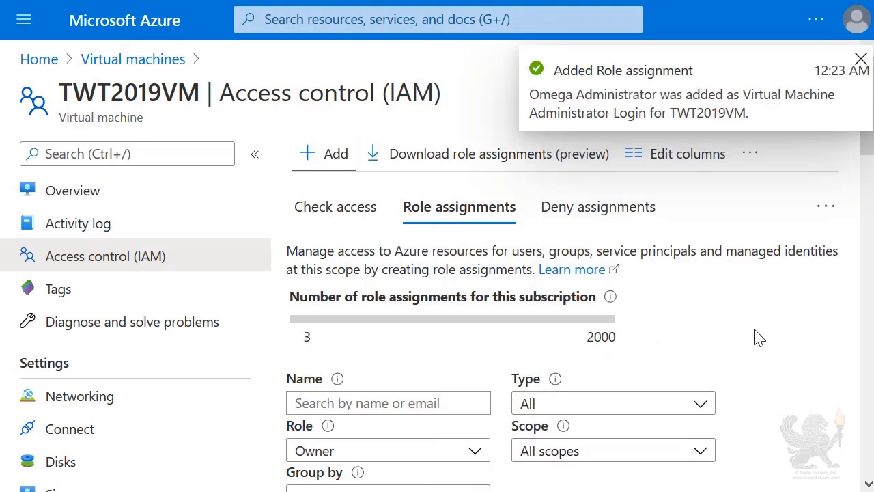
{"action": "left_click", "coordinate": [861, 59]}
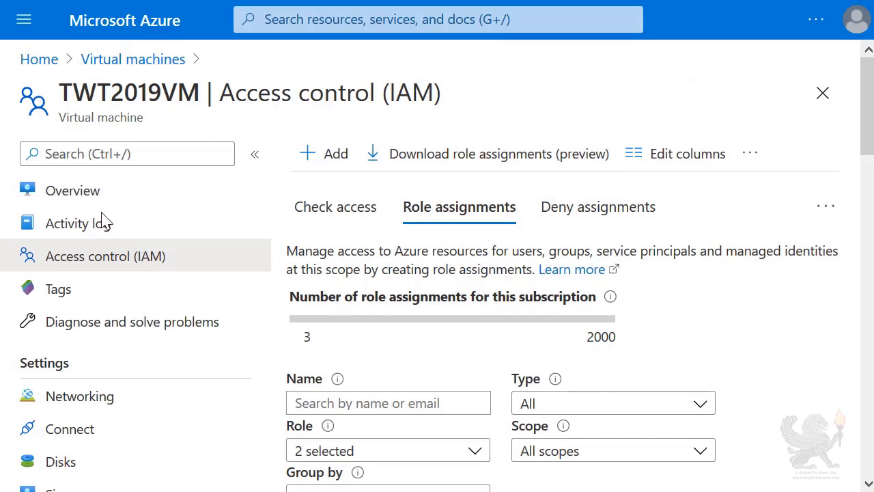
- From TWT2019VM's Overview, choose to connect through Bastion
{"action": "left_click", "coordinate": [62, 197]}
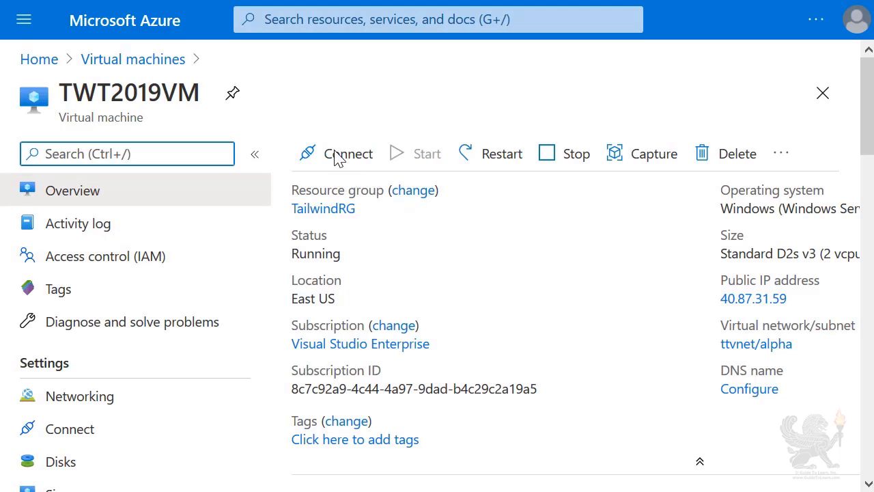
{"action": "left_click", "coordinate": [333, 155]}
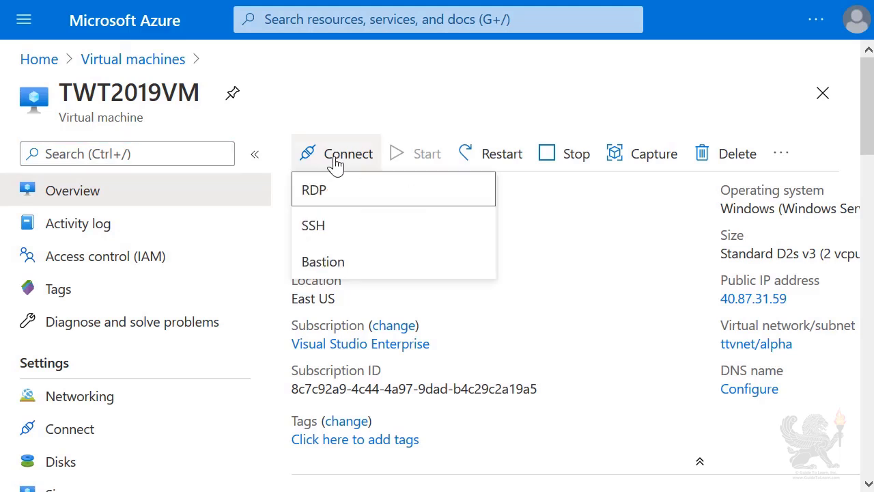
{"action": "left_click", "coordinate": [324, 261]}
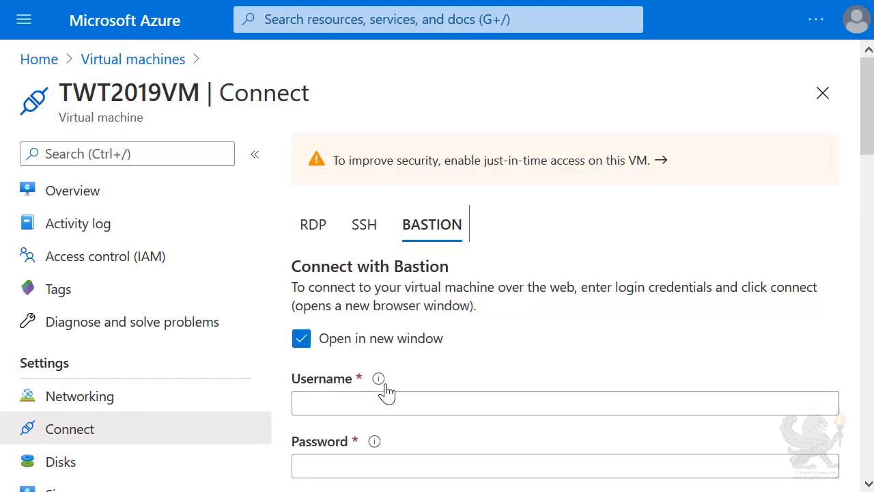
- Enter the admin account's username and paste its password into the Bastion form
{"action": "left_click", "coordinate": [387, 402]}
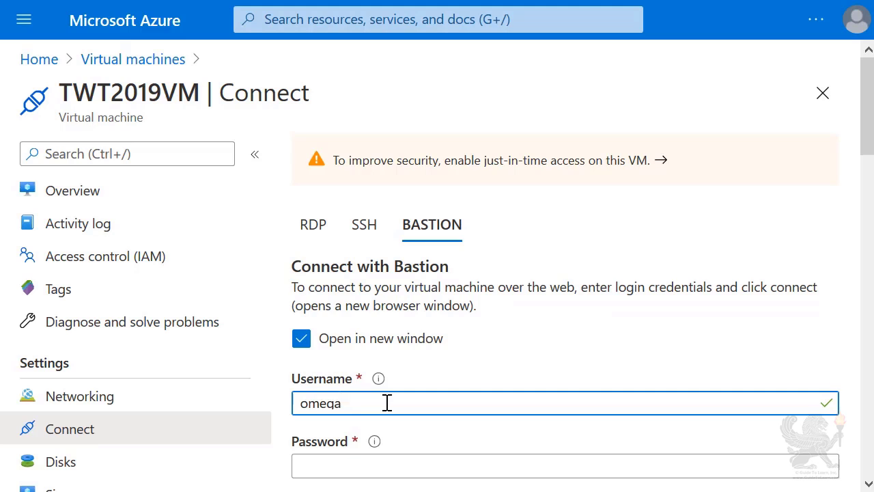
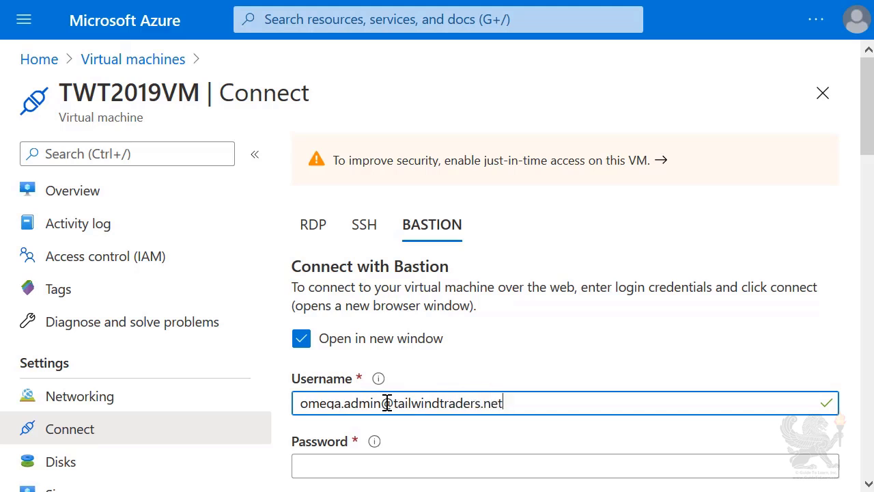
{"action": "key", "text": "Tab"}
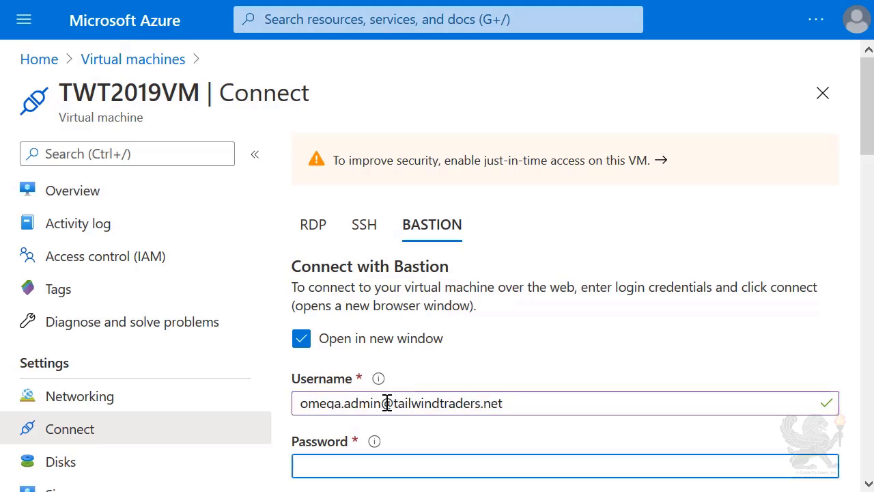
{"action": "key", "text": "ctrl+v"}
{"action": "scroll", "coordinate": [540, 289], "scroll_direction": "down", "scroll_amount": 3}
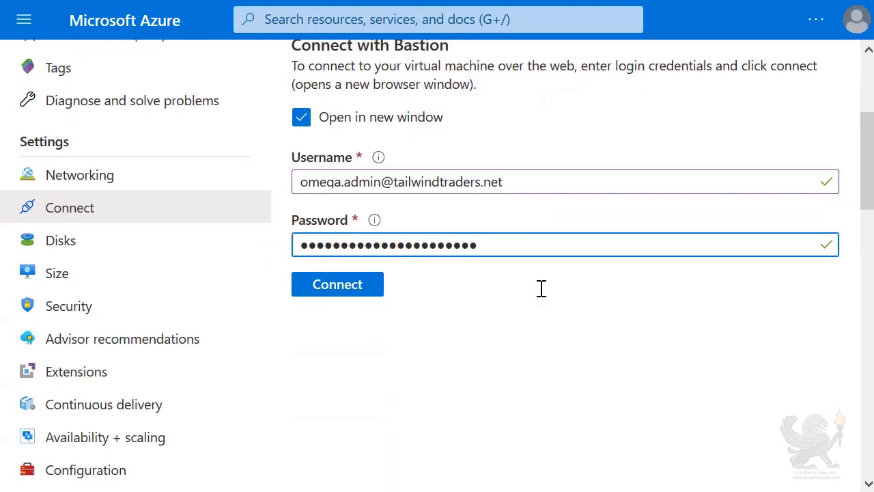
- Connect via Bastion, dismiss the Windows Admin Center pop-up, and show Local Server properties
{"action": "left_click", "coordinate": [351, 298]}
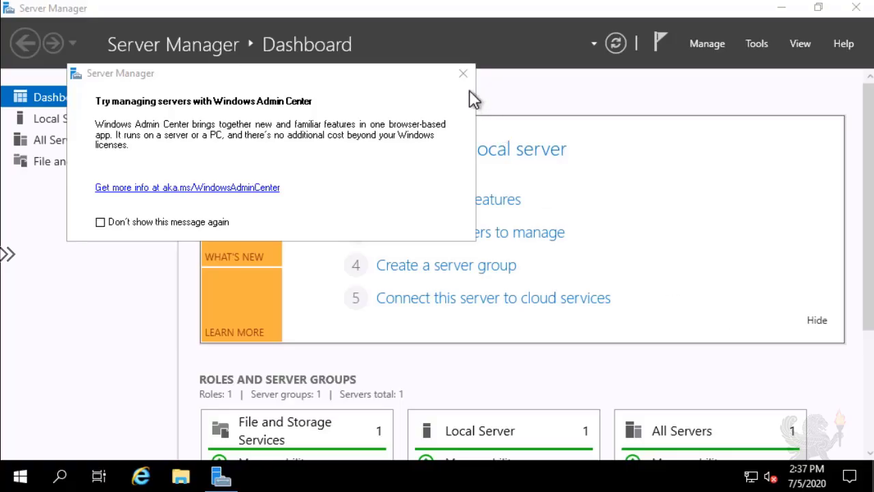
{"action": "left_click", "coordinate": [463, 73]}
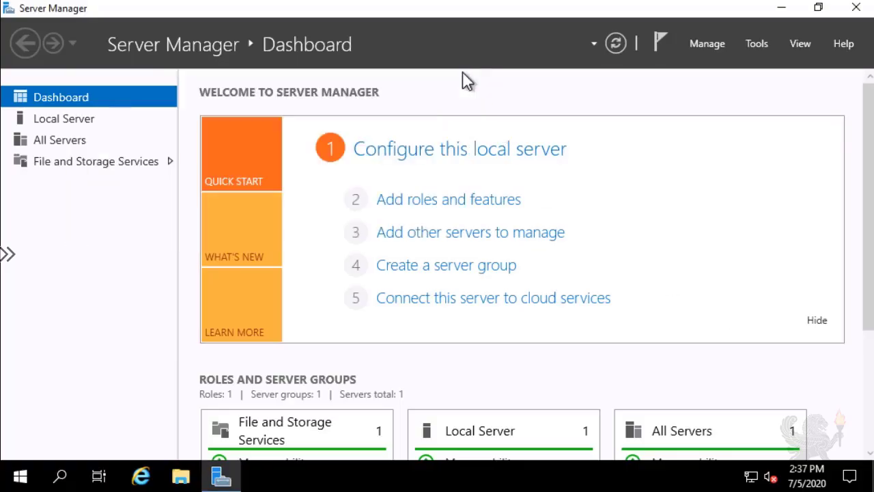
{"action": "left_click", "coordinate": [68, 118]}
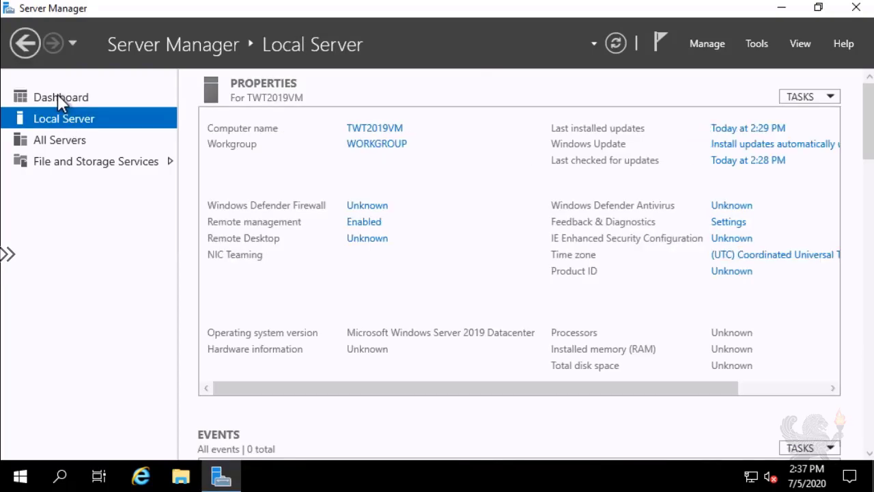